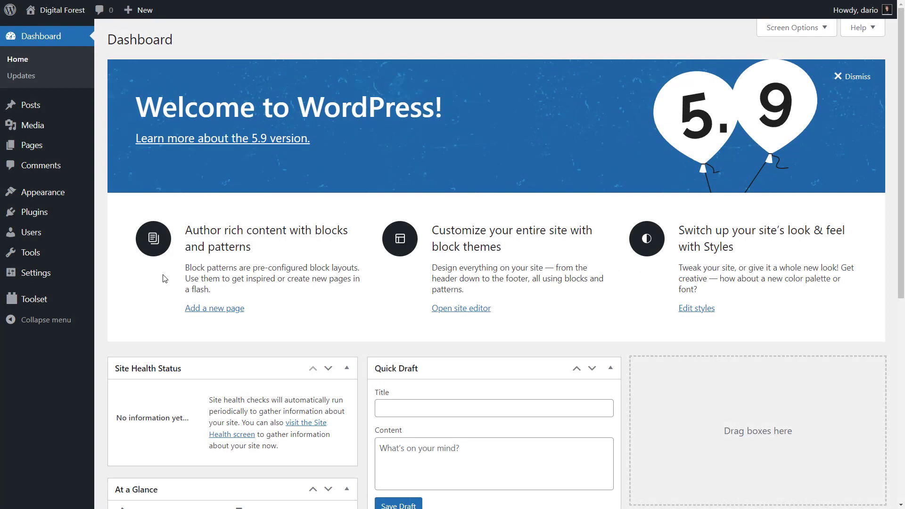
Review the details of the active Twenty Twenty-Two theme on the Themes page
click(55, 192)
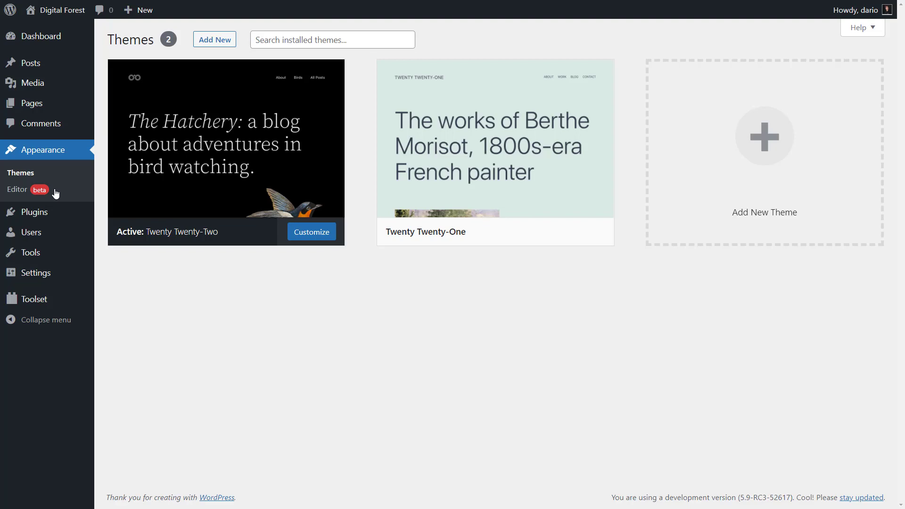
click(205, 188)
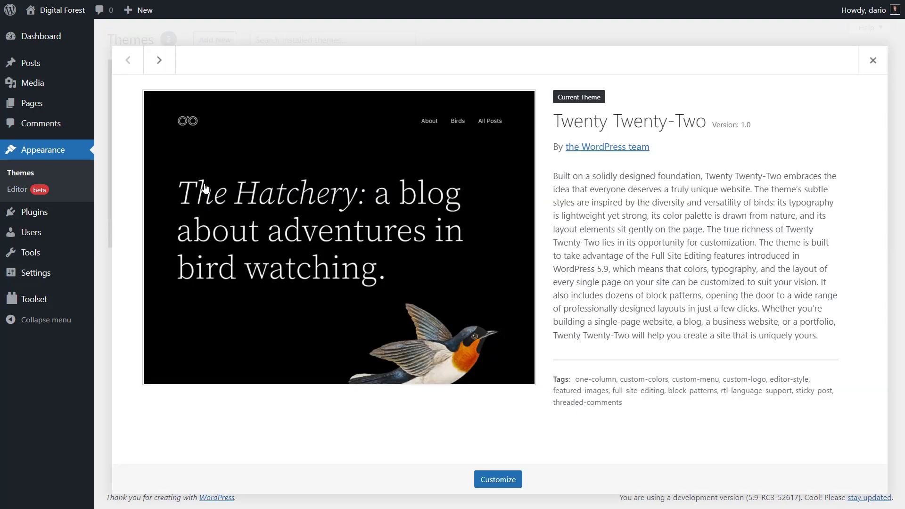
click(100, 235)
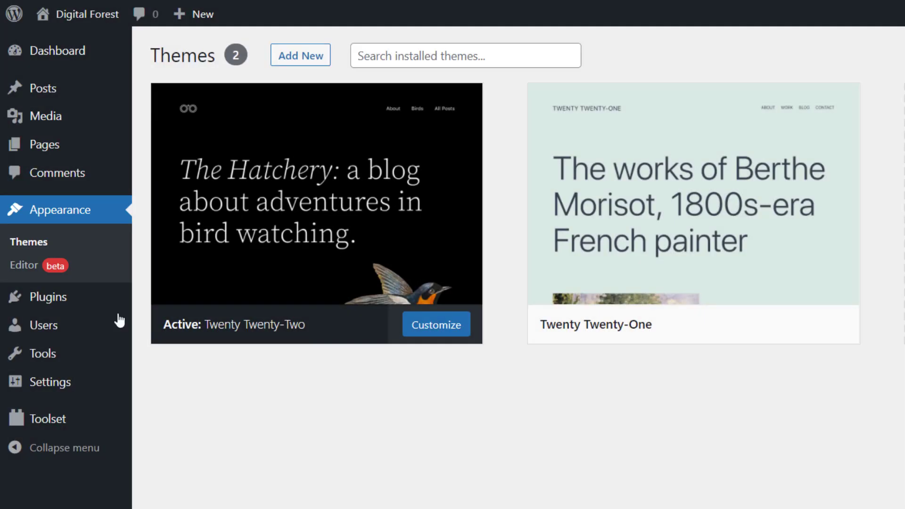
Launch the Site Editor (beta) and select the Hello world! post title on the Home template
click(24, 266)
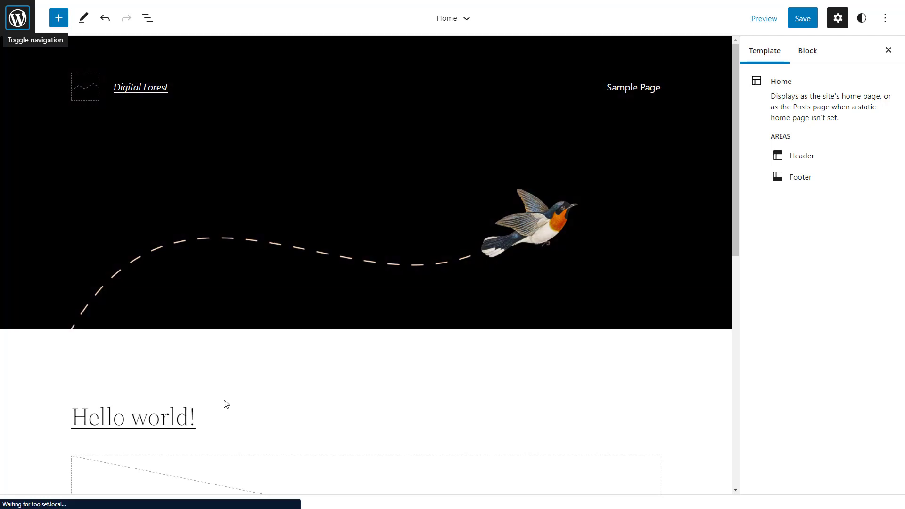
click(245, 423)
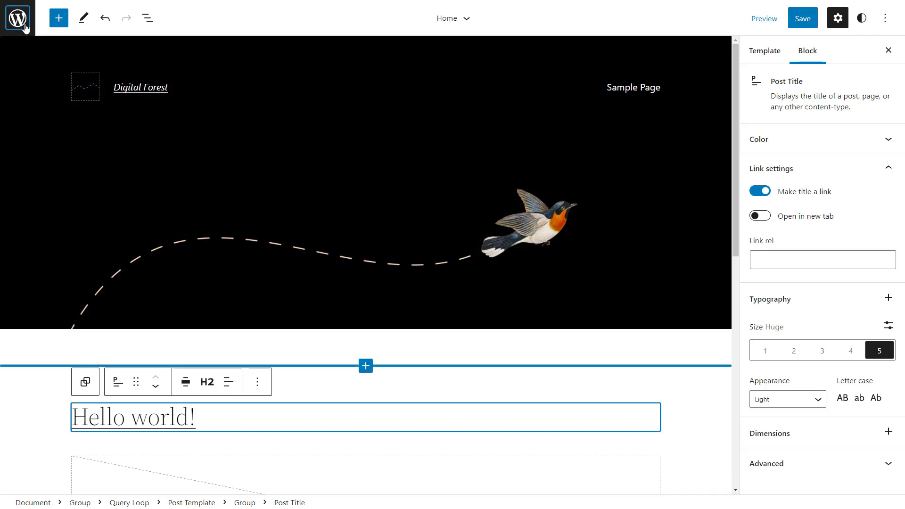
Browse Templates and Template Parts, then check which new templates (Front Page, Search) can be added
click(24, 28)
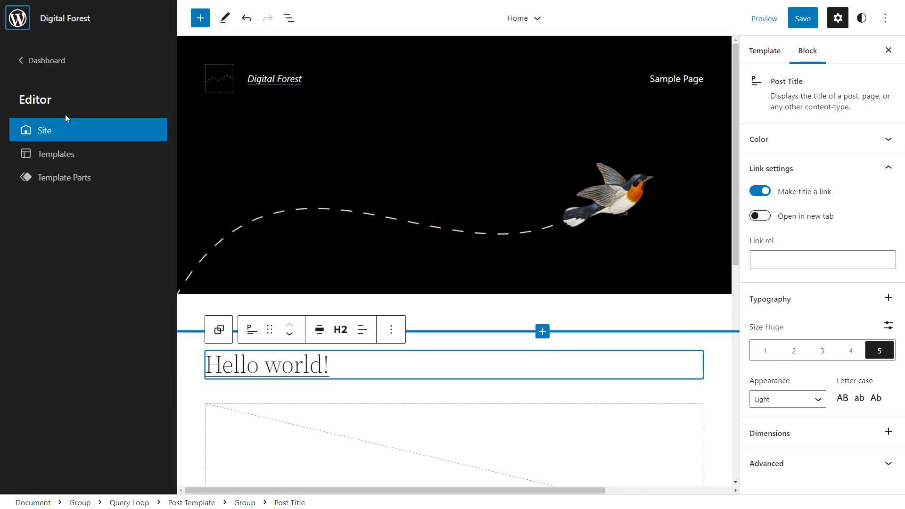
click(72, 156)
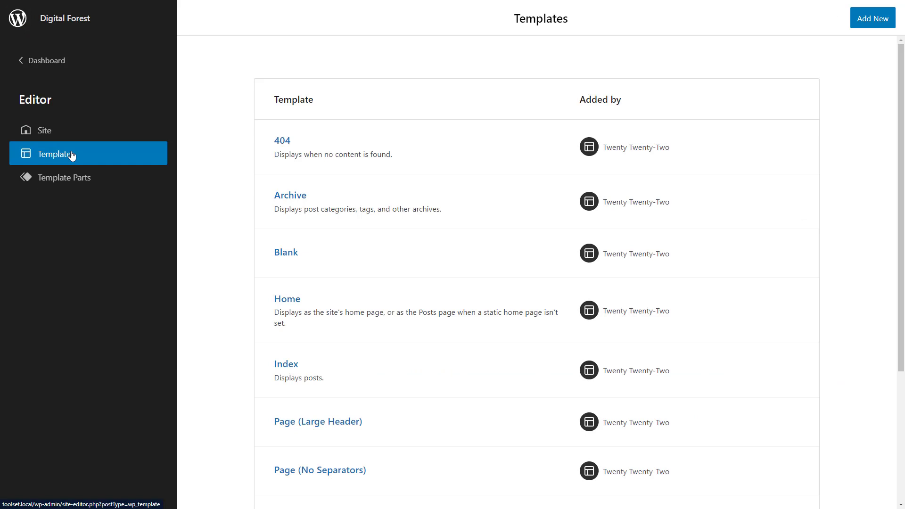
click(75, 180)
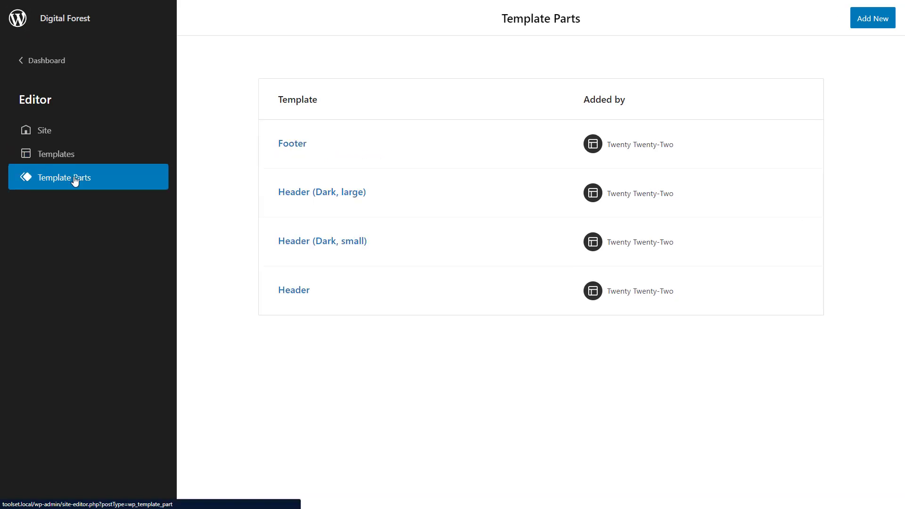
click(70, 155)
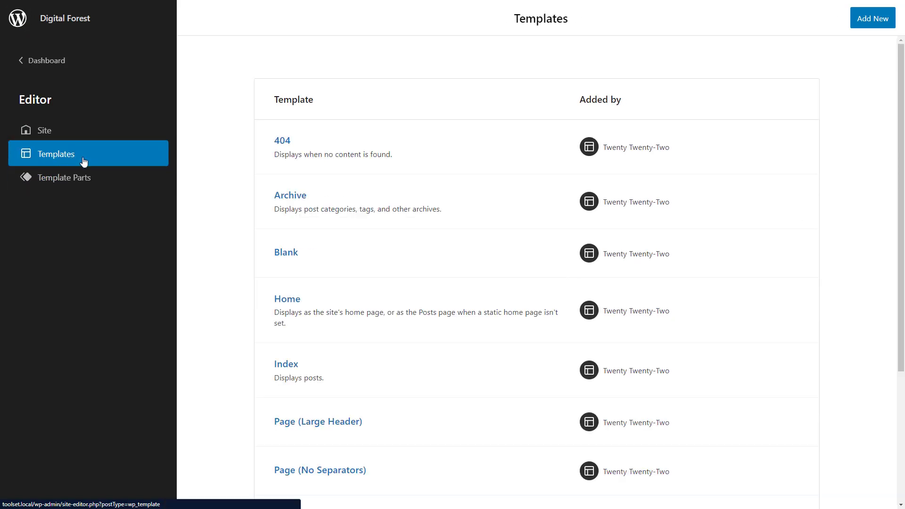
click(866, 21)
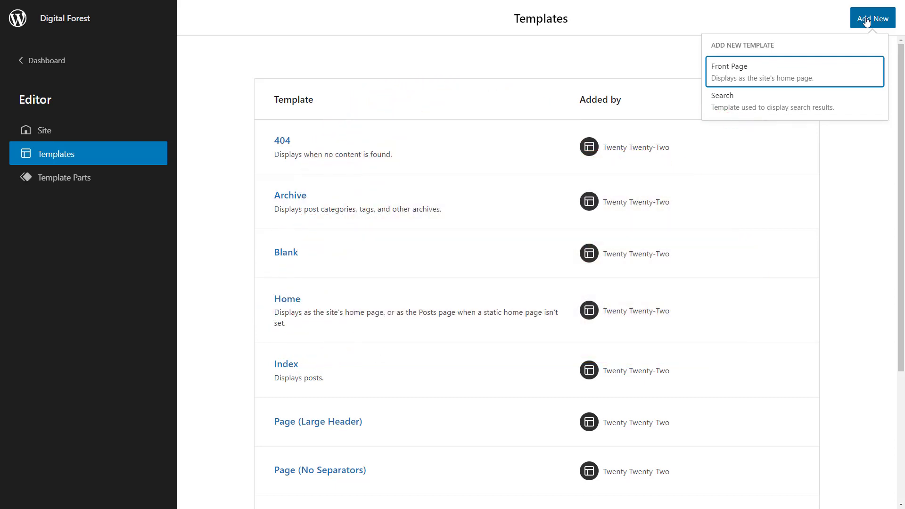
Open the Archive template and set the site-wide link colour to the red #cf2e2e swatch
click(284, 195)
drag(738, 168, 747, 189)
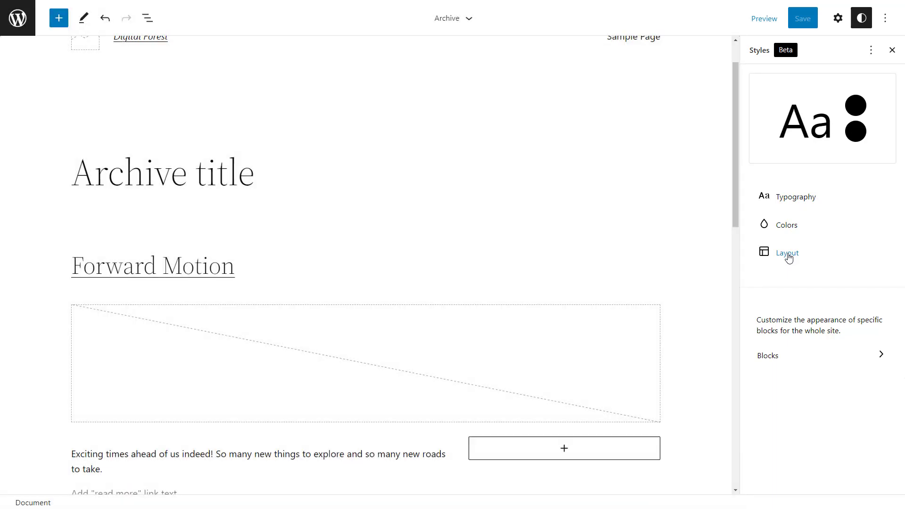
click(786, 227)
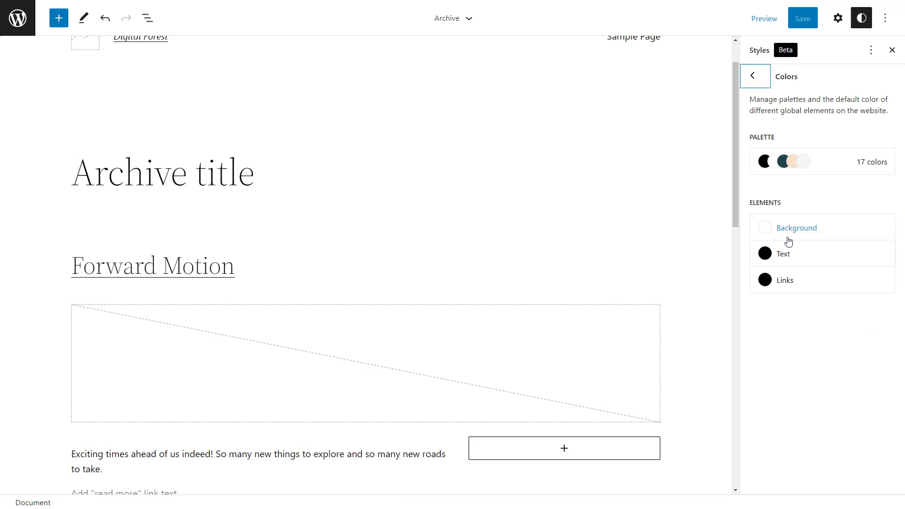
click(785, 281)
click(865, 240)
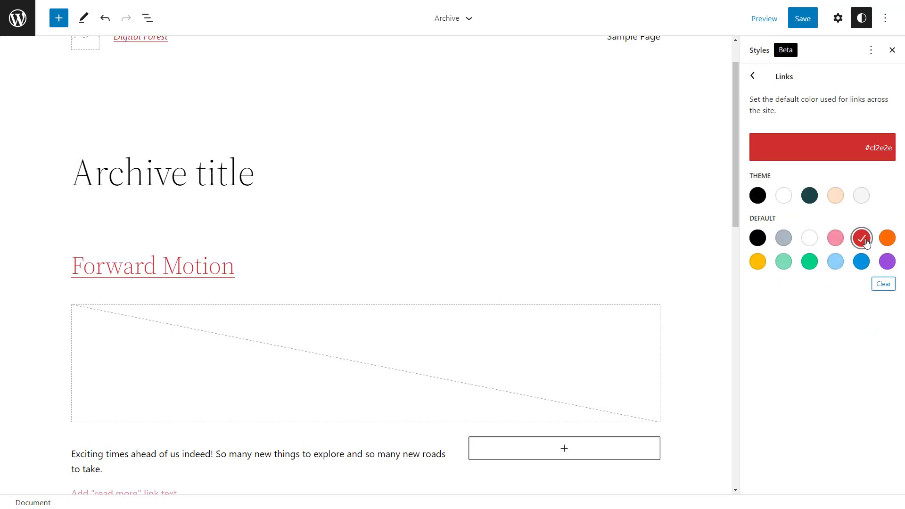
click(803, 21)
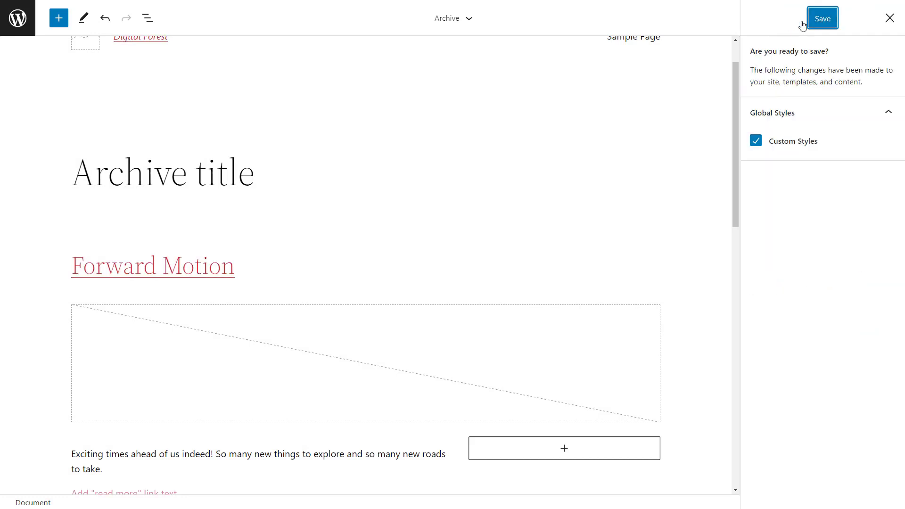
Save the custom styles and check that the Forward Motion post title shows in red
click(820, 19)
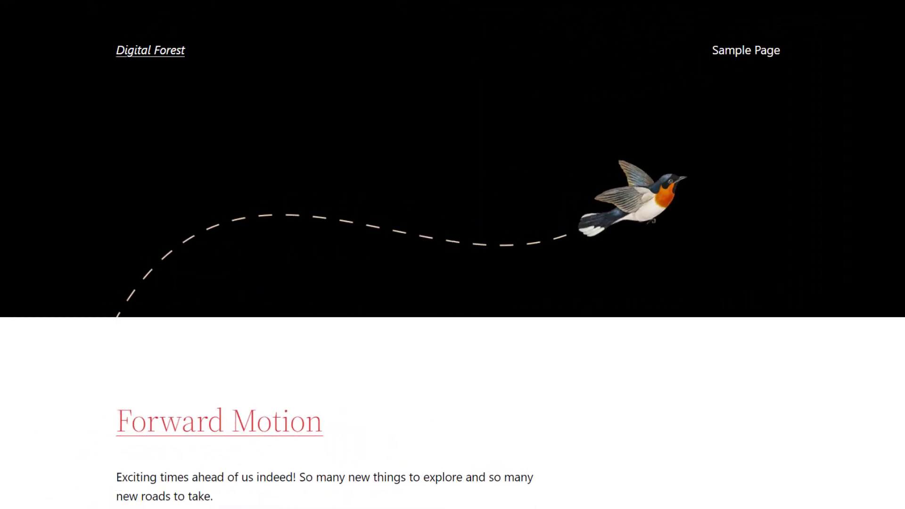
scroll(453, 254, down, 7)
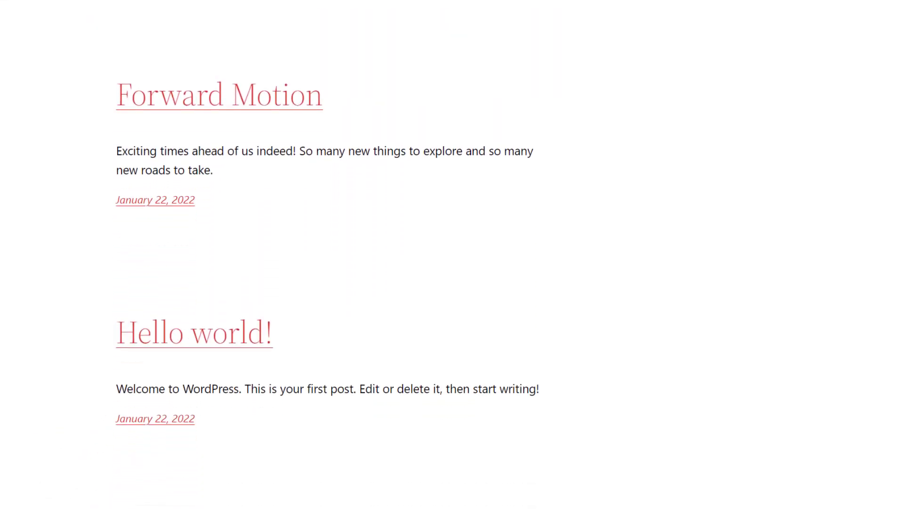
click(254, 94)
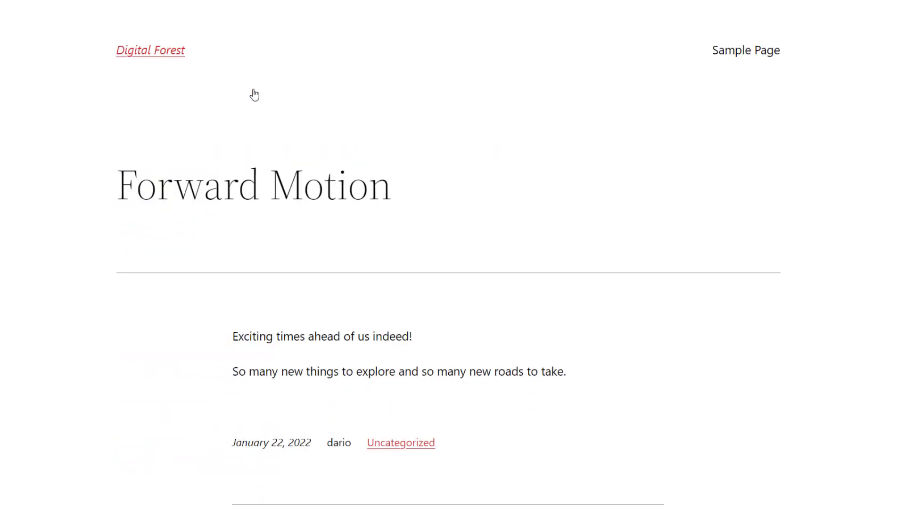
scroll(453, 254, down, 6)
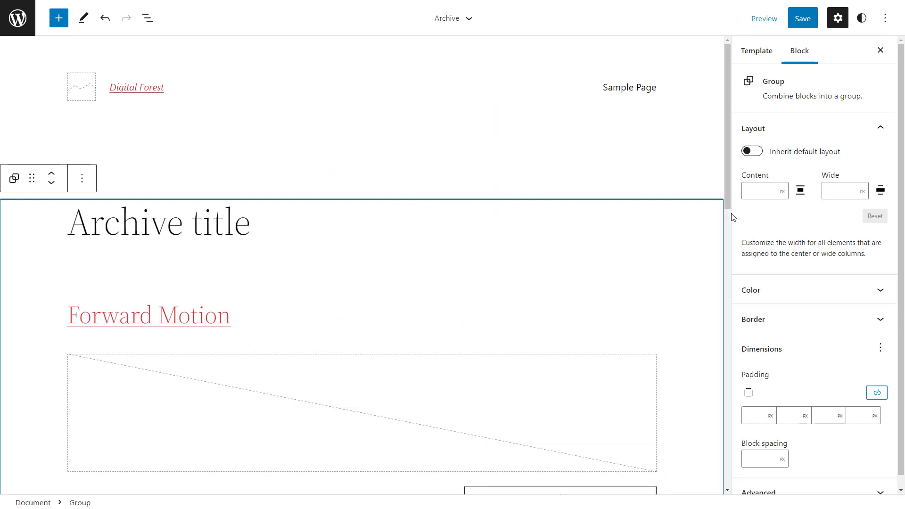
Open the block inserter and scroll down to Theme blocks like Navigation and Query Loop
click(68, 26)
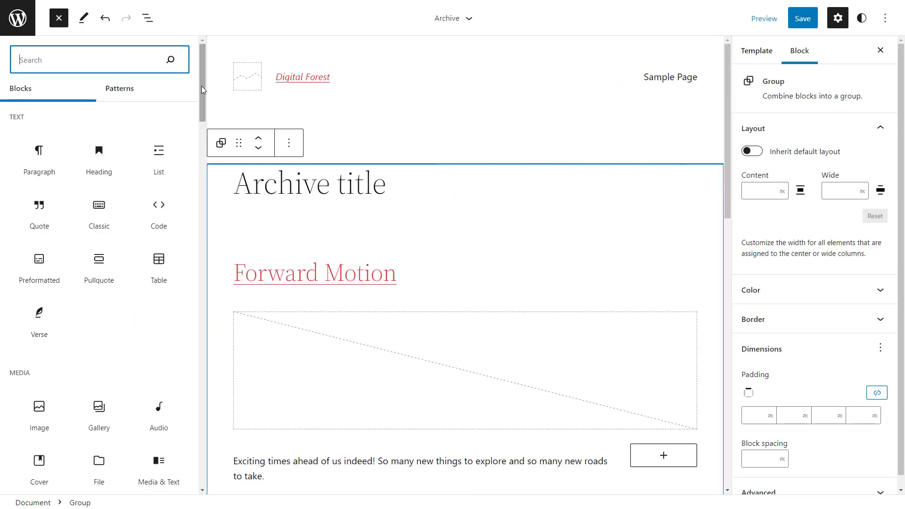
drag(202, 86, 202, 239)
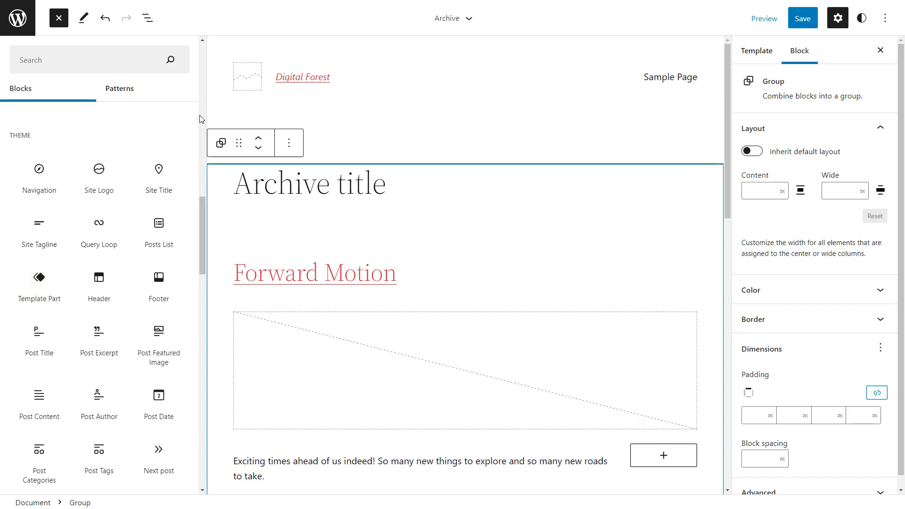
Show the template's List View outline and open the inserter below the Archive title
click(149, 21)
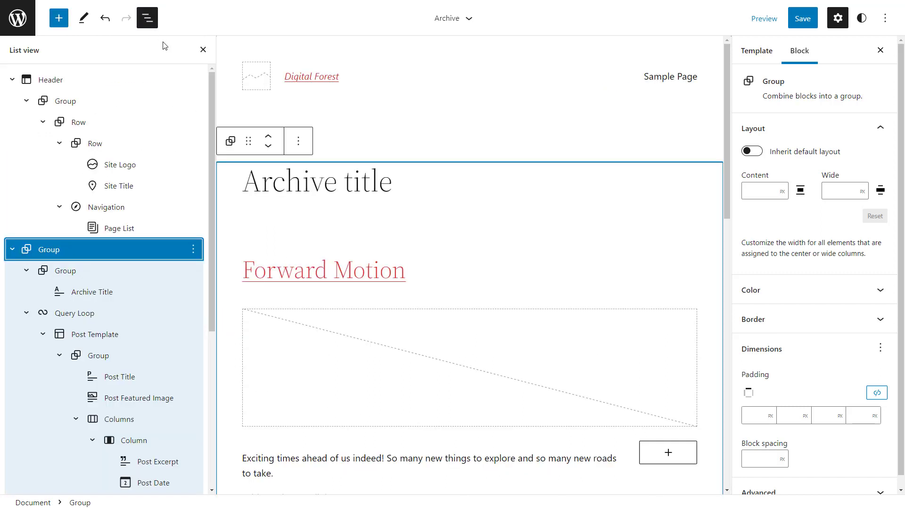
drag(210, 123, 211, 224)
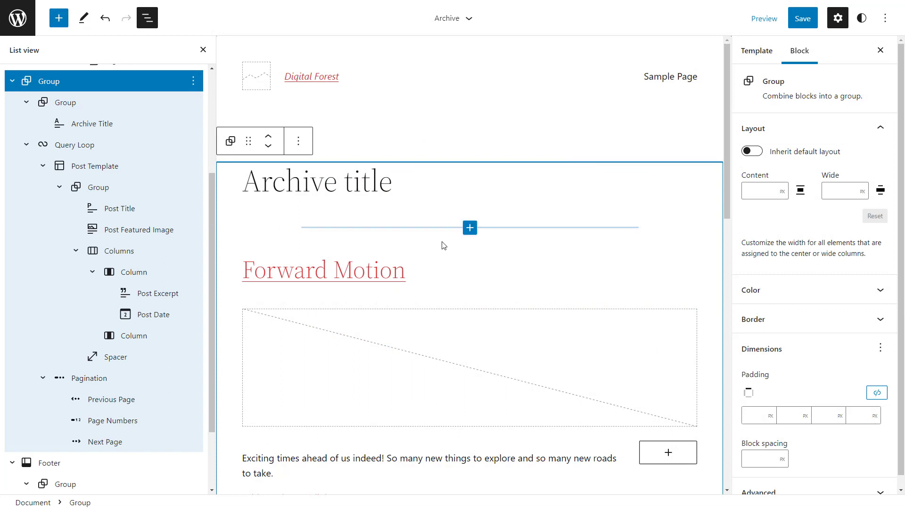
click(470, 229)
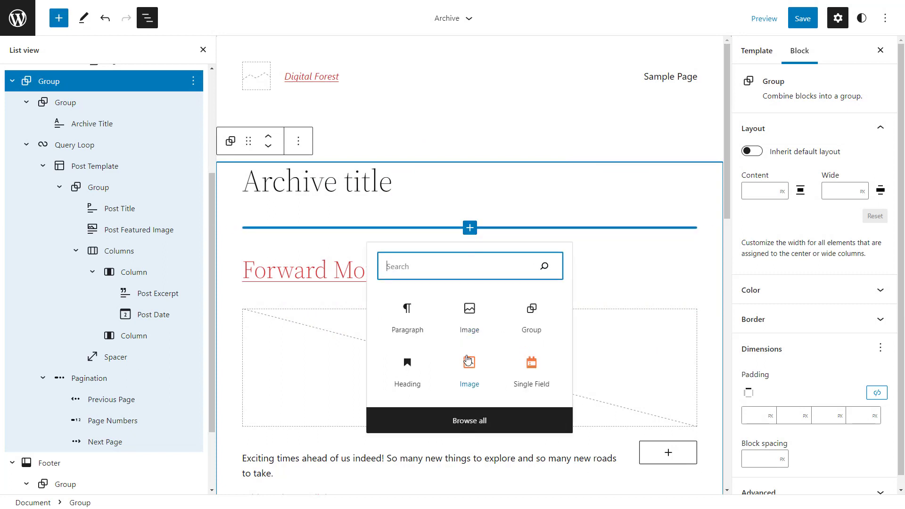
Browse all blocks down to the Toolset section and insert a Toolset Image block
click(467, 421)
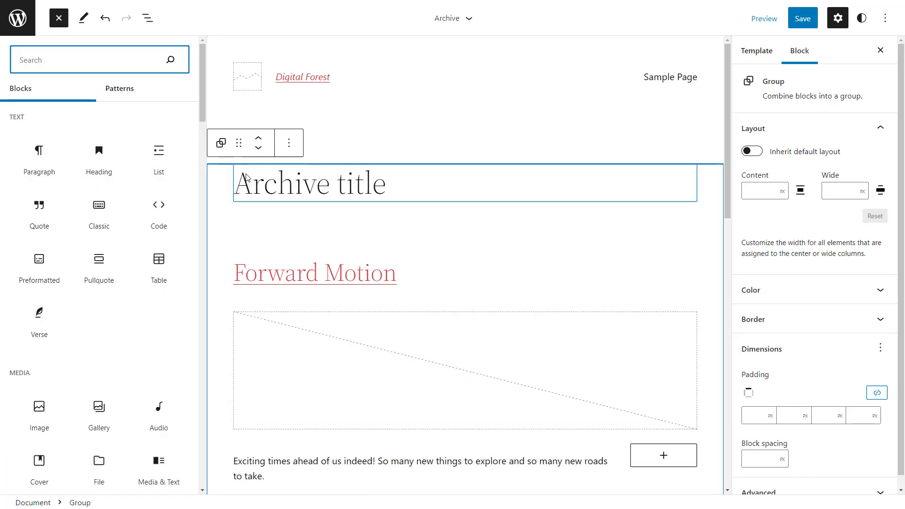
drag(202, 89, 223, 440)
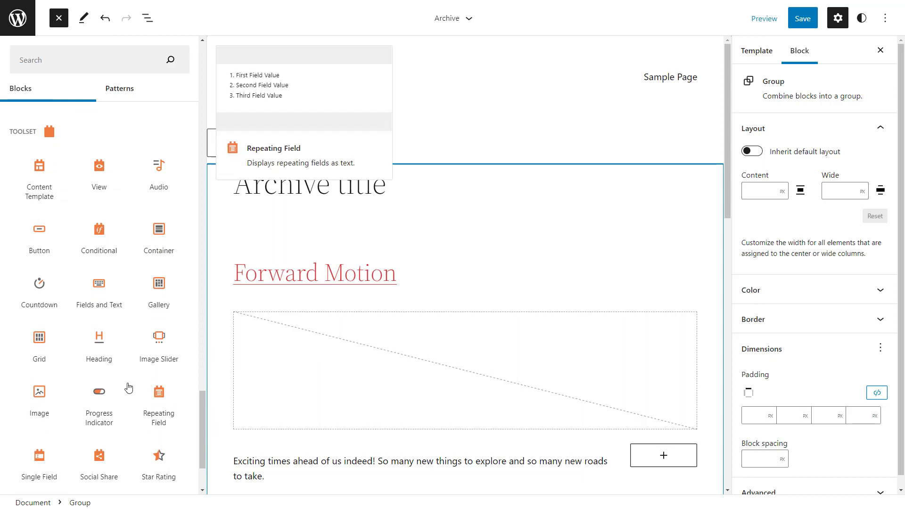
click(38, 394)
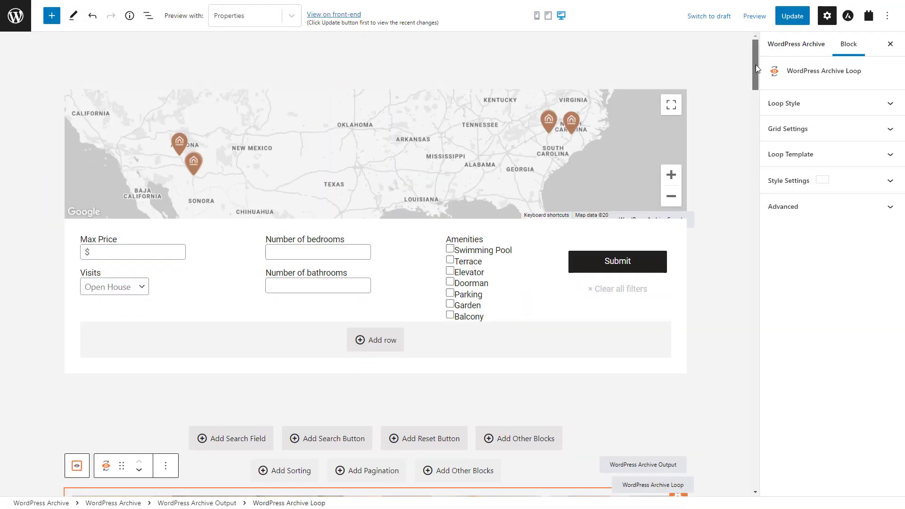
Scroll the property archive and select the 1 bedroom apartment Heading block
drag(755, 66, 745, 114)
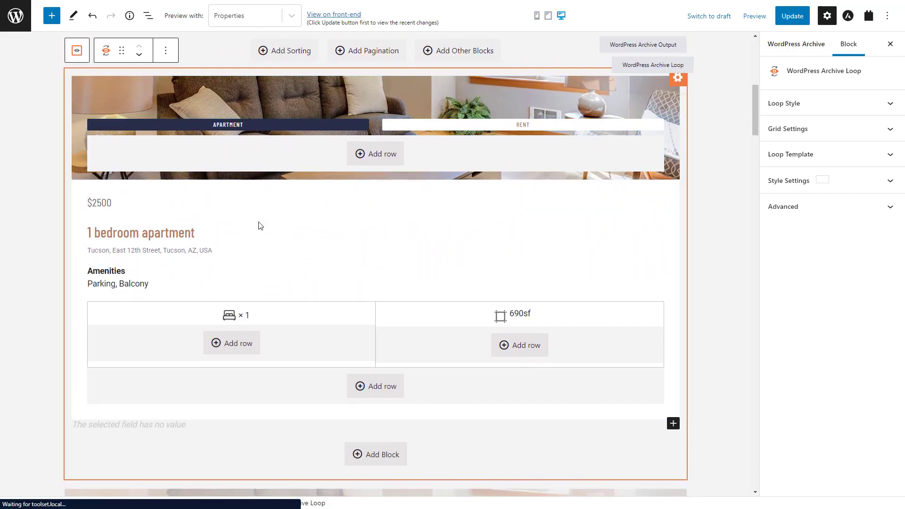
click(237, 233)
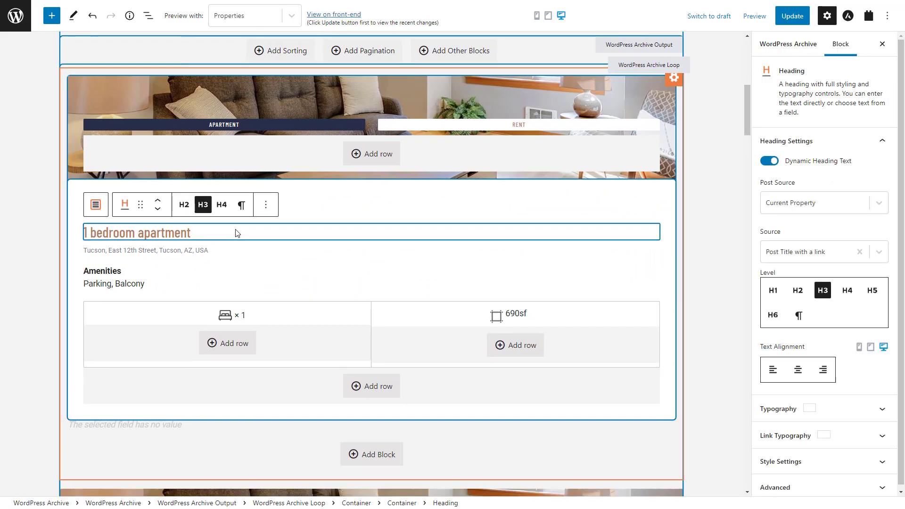